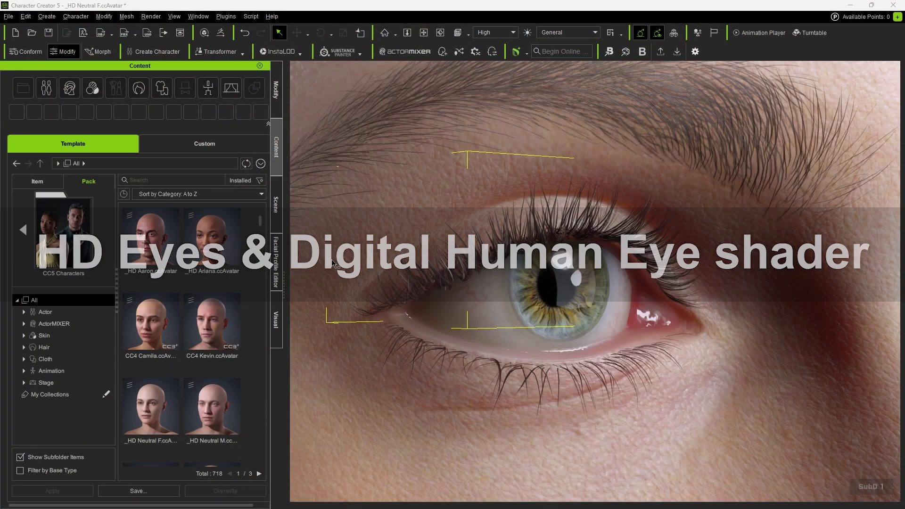
Apply the Blue CH1 eye preset from Content > Actor > Eye as Material Only.
{"action": "left_click", "coordinate": [23, 312]}
{"action": "left_click", "coordinate": [71, 394]}
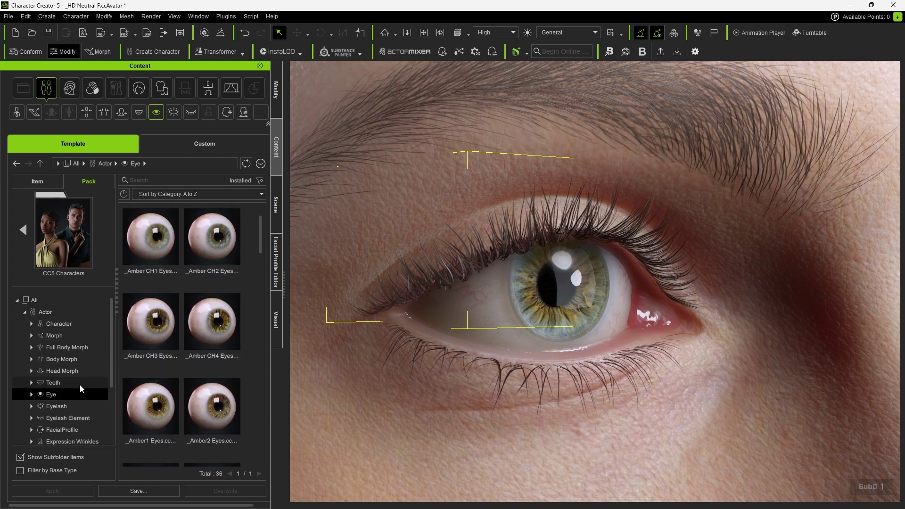
{"action": "left_click_drag", "start_coordinate": [260, 238], "coordinate": [257, 280]}
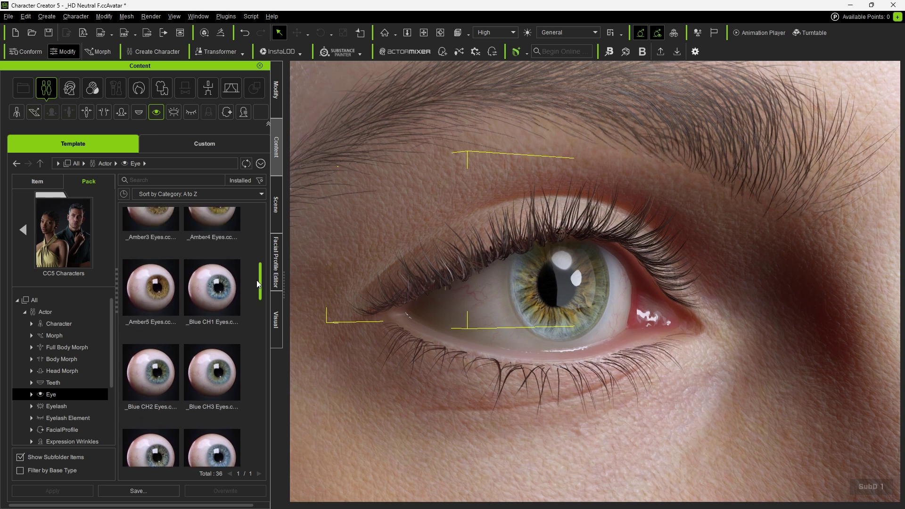
{"action": "left_click_drag", "start_coordinate": [208, 296], "coordinate": [587, 278]}
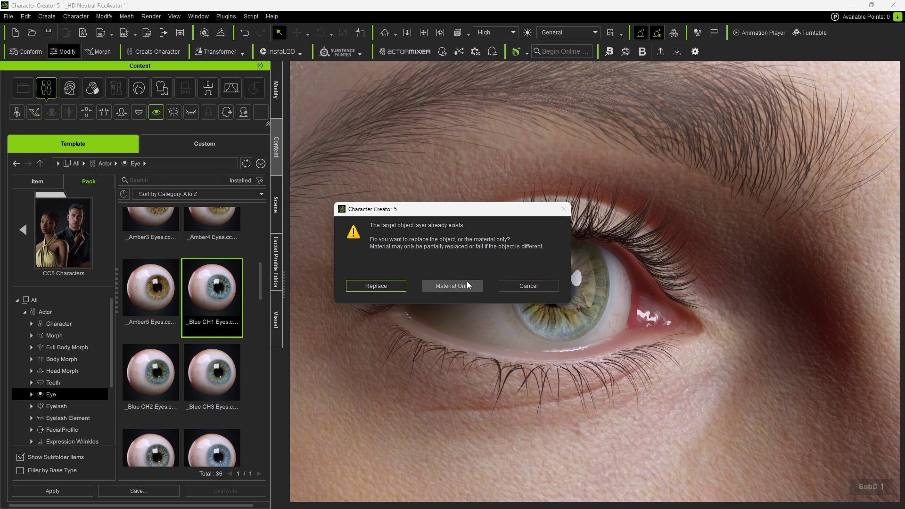
{"action": "left_click", "coordinate": [454, 285]}
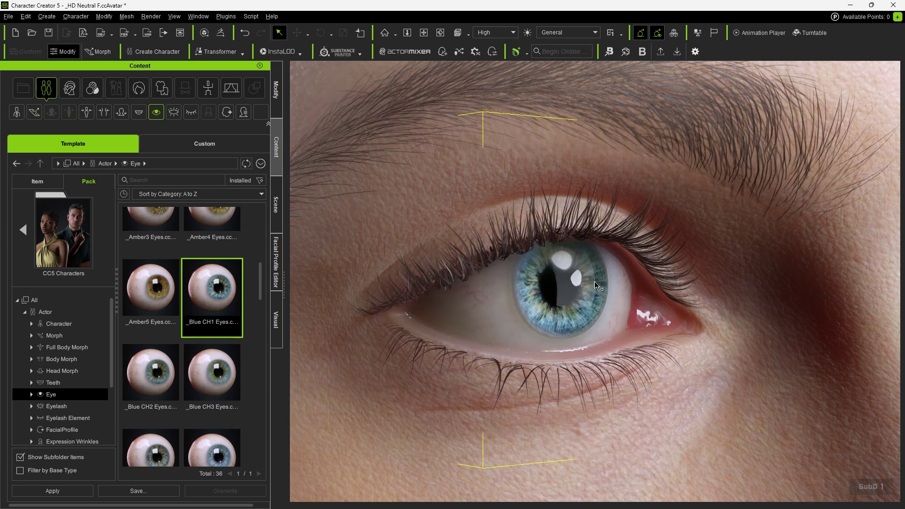
Try Amber5, then apply Blue CH2, each as Material Only, keeping the eye mesh.
{"action": "double_click", "coordinate": [151, 289]}
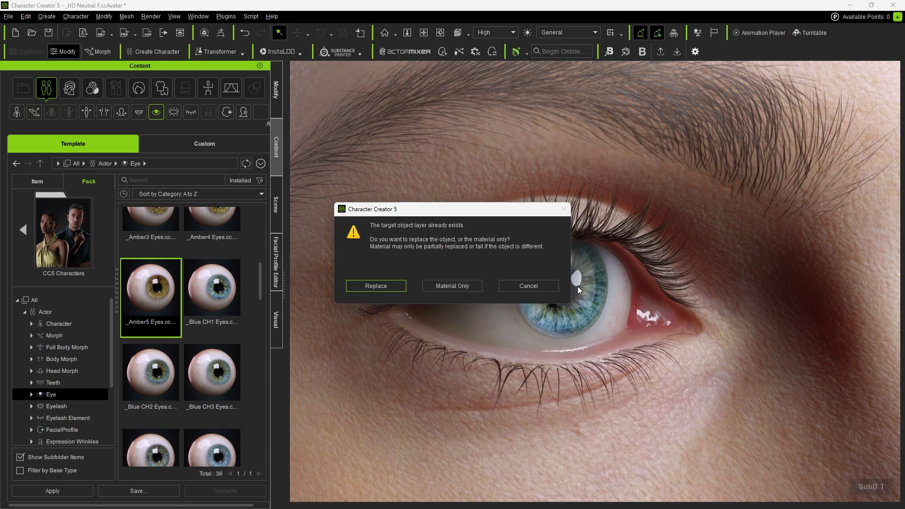
{"action": "left_click", "coordinate": [453, 286]}
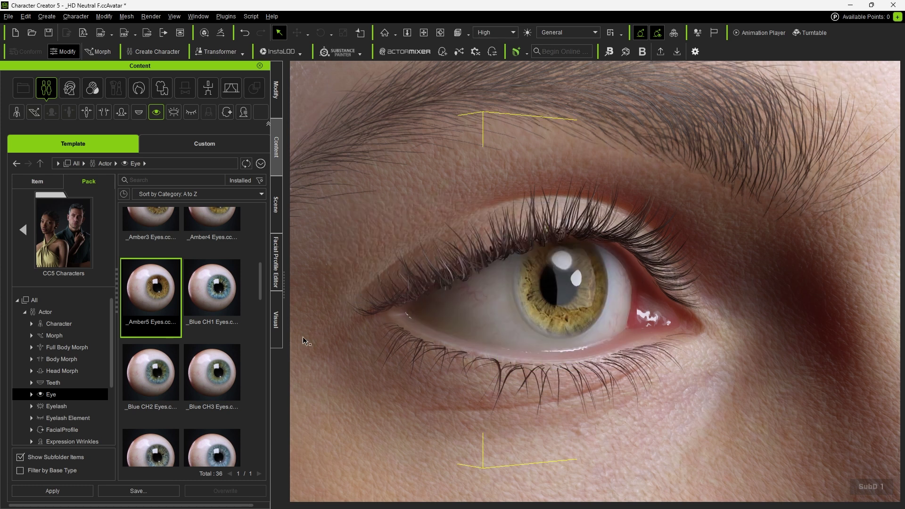
{"action": "left_click_drag", "start_coordinate": [151, 373], "coordinate": [504, 307]}
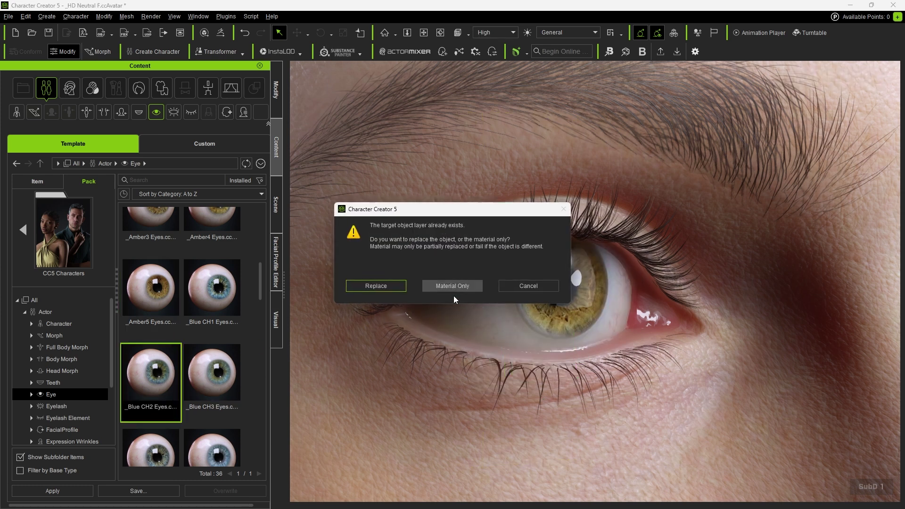
{"action": "left_click", "coordinate": [453, 287]}
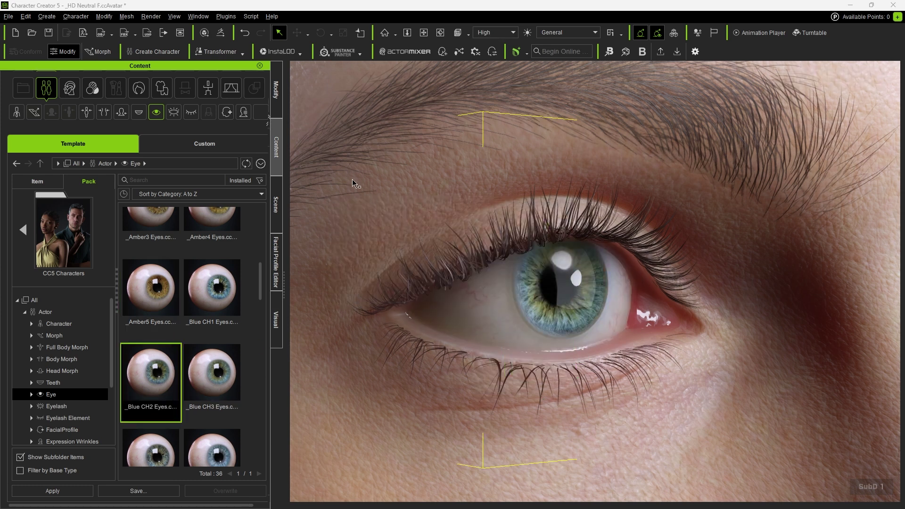
{"action": "left_click", "coordinate": [278, 100]}
Show the Material tab with the cornea's Digital_Human Eye shader settings.
{"action": "left_click", "coordinate": [81, 79]}
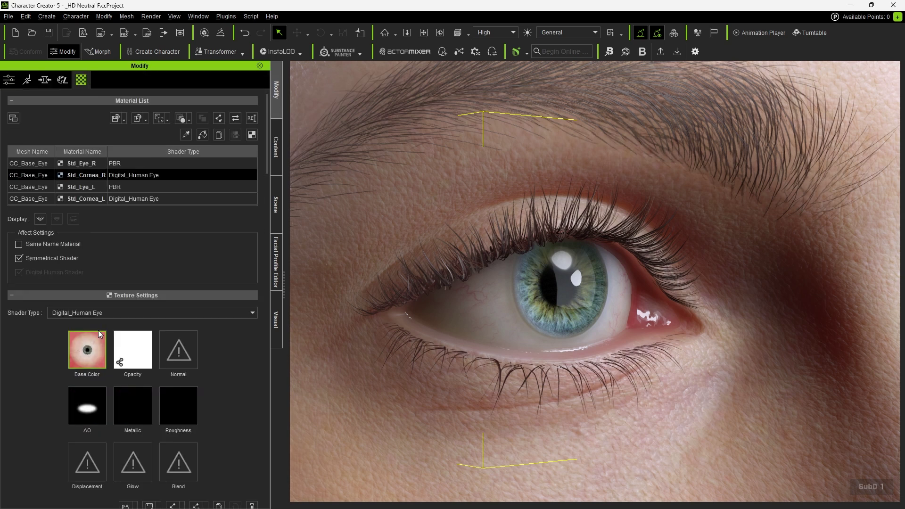
{"action": "mouse_move", "coordinate": [99, 357]}
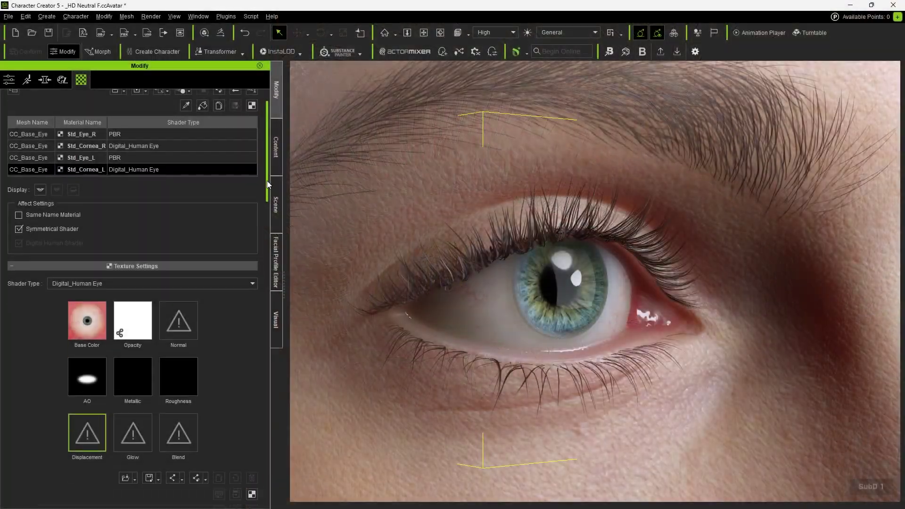
Set the Iris Inner Color to orange after cancelling a first colour trial.
{"action": "scroll", "coordinate": [255, 273], "scroll_direction": "down", "scroll_amount": 6}
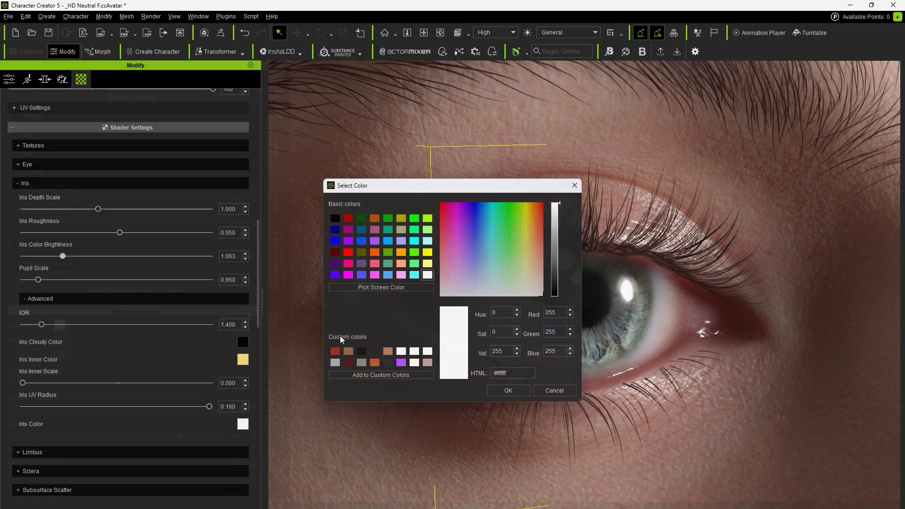
{"action": "left_click_drag", "start_coordinate": [478, 187], "coordinate": [184, 189]}
{"action": "left_click_drag", "start_coordinate": [246, 227], "coordinate": [180, 227]}
{"action": "key", "text": "Escape"}
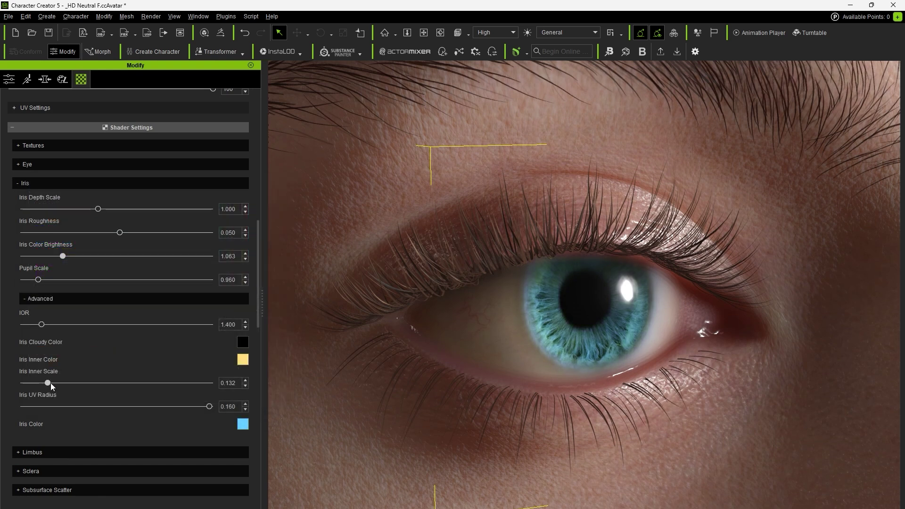
{"action": "left_click", "coordinate": [243, 360]}
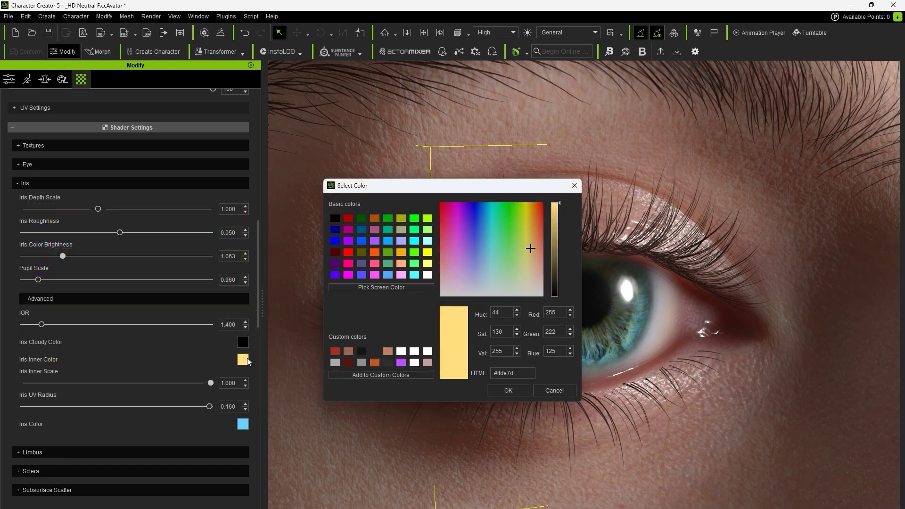
{"action": "left_click_drag", "start_coordinate": [445, 193], "coordinate": [156, 197]}
{"action": "mouse_move", "coordinate": [248, 230]}
{"action": "left_mouse_down"}
{"action": "mouse_move", "coordinate": [167, 231]}
{"action": "mouse_move", "coordinate": [247, 231]}
{"action": "left_mouse_up"}
{"action": "left_click", "coordinate": [218, 395]}
Raise Iris UV Radius and lower Iris Depth Scale to 0.722.
{"action": "left_click_drag", "start_coordinate": [100, 353], "coordinate": [168, 354]}
{"action": "left_click_drag", "start_coordinate": [95, 159], "coordinate": [66, 163]}
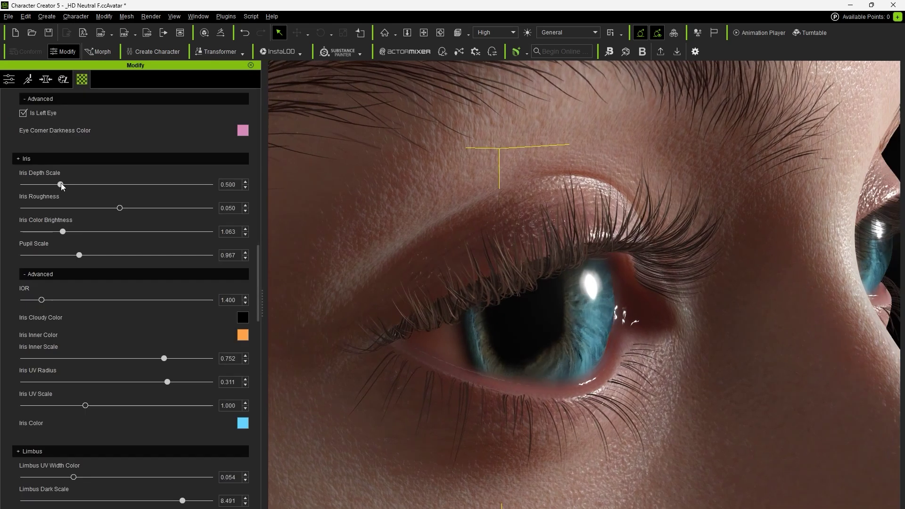
{"action": "left_click_drag", "start_coordinate": [60, 184], "coordinate": [71, 183]}
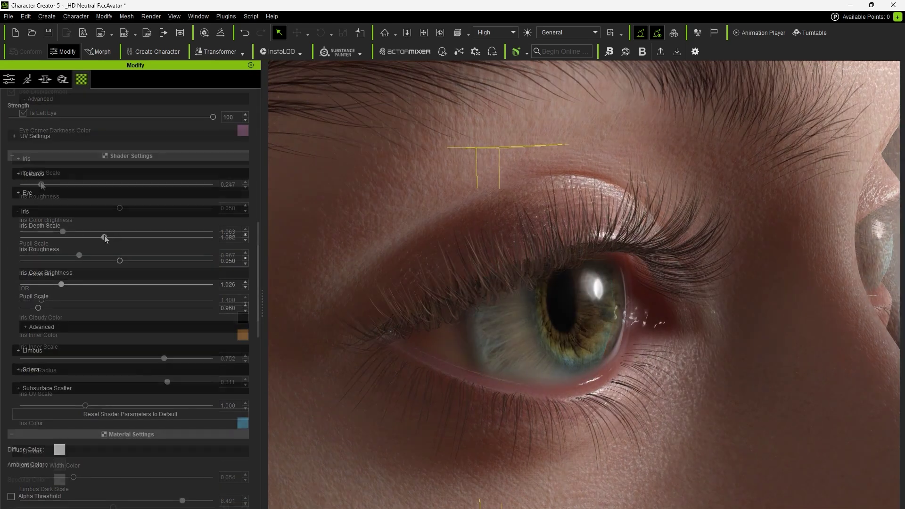
Rotate the scene light with its gizmo so the specular highlight sits on the iris.
{"action": "left_click_drag", "start_coordinate": [144, 238], "coordinate": [149, 238]}
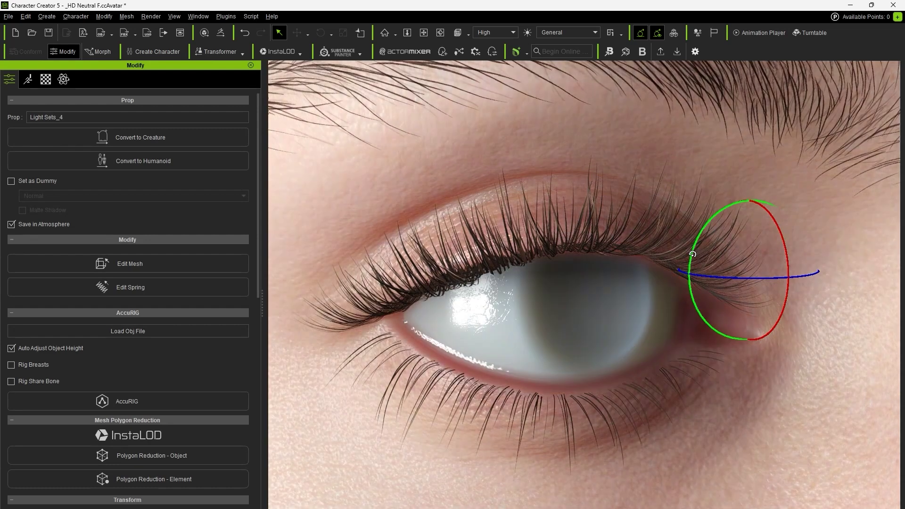
{"action": "left_click_drag", "start_coordinate": [693, 255], "coordinate": [753, 248]}
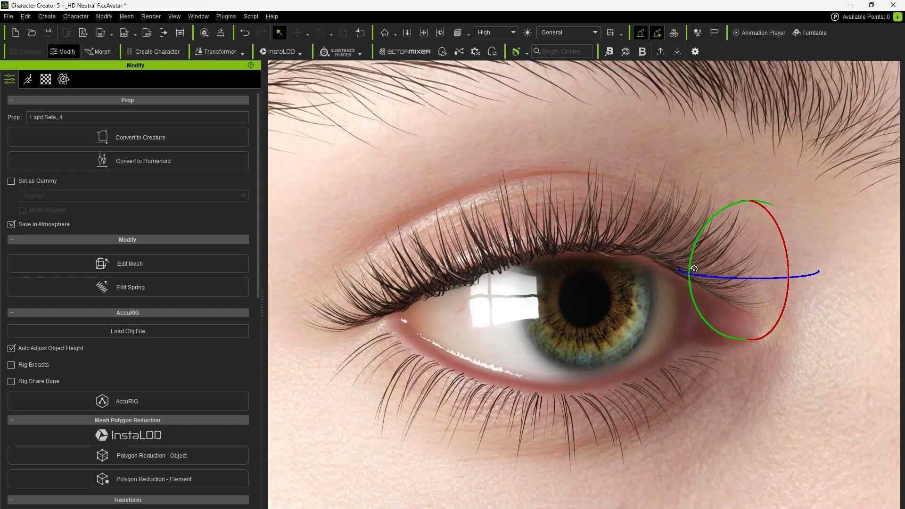
{"action": "left_click_drag", "start_coordinate": [694, 269], "coordinate": [715, 295]}
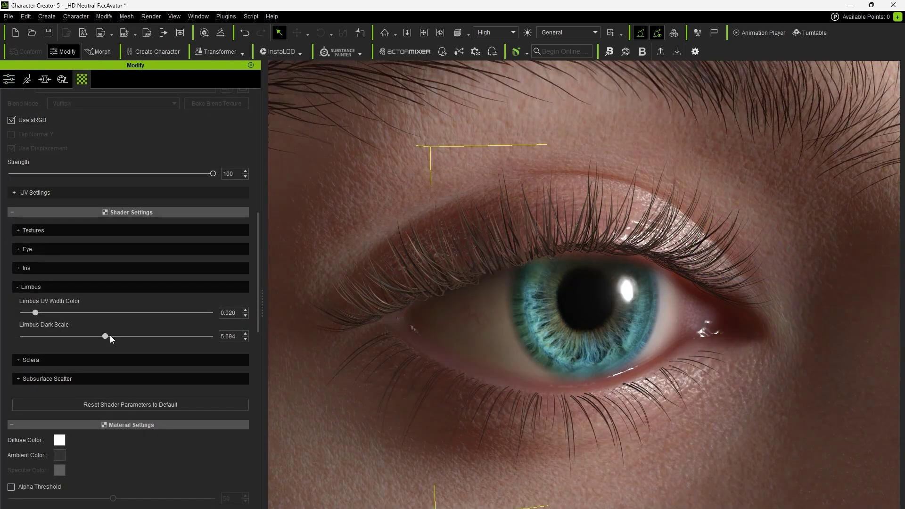
Set Limbus Dark Scale to about 9.610 and widen the Limbus UV Width.
{"action": "left_click_drag", "start_coordinate": [109, 336], "coordinate": [138, 336]}
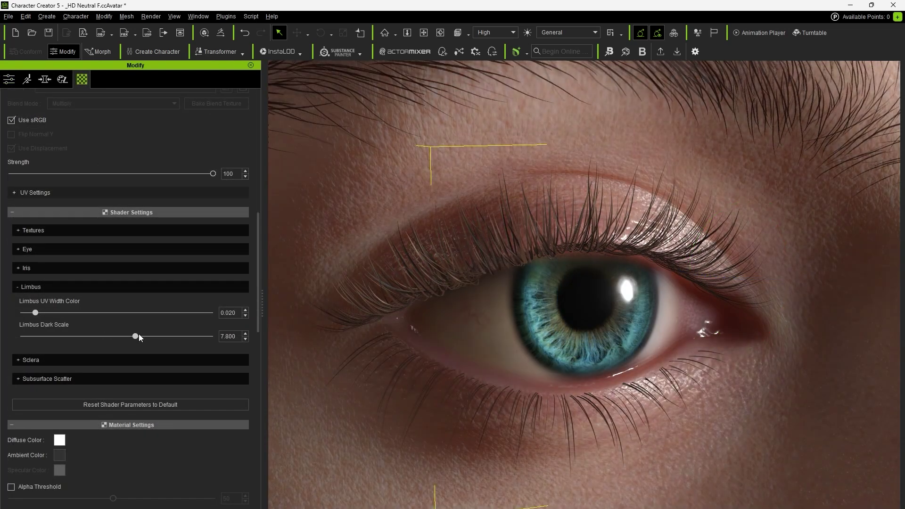
{"action": "left_click_drag", "start_coordinate": [194, 337], "coordinate": [161, 336]}
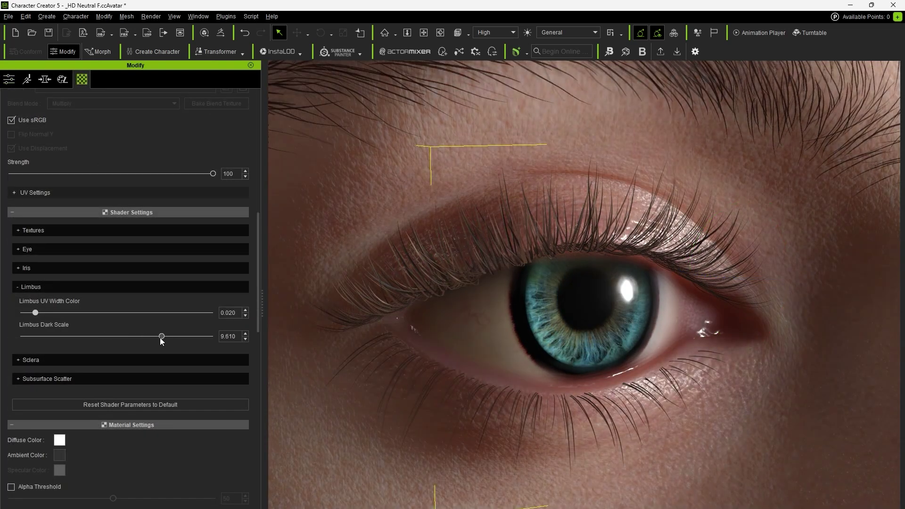
{"action": "left_click_drag", "start_coordinate": [35, 313], "coordinate": [75, 314]}
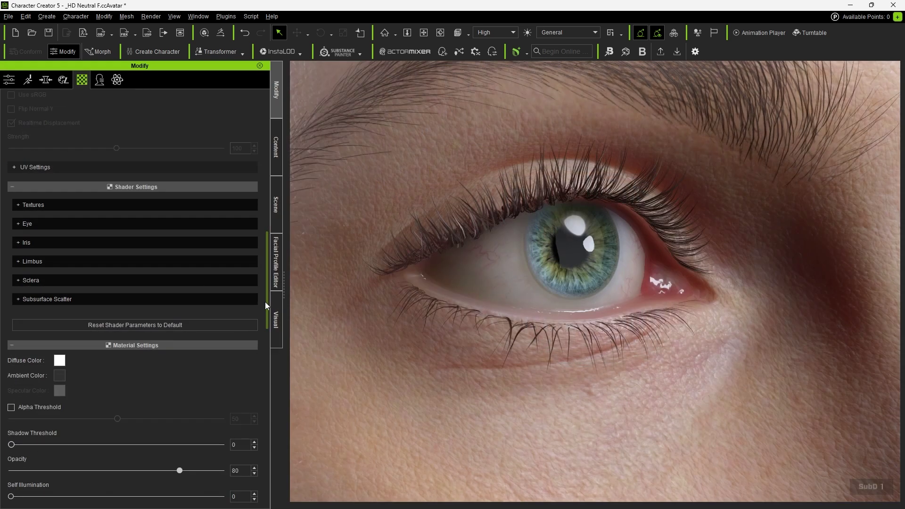
Lower Sclera Flatten Normal to 0.571, dim the sclera and raise its roughness.
{"action": "left_click", "coordinate": [155, 207]}
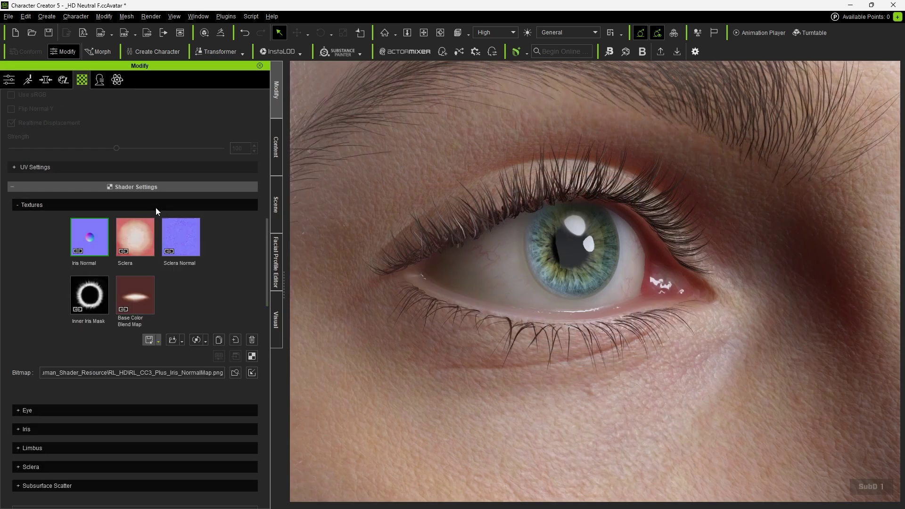
{"action": "mouse_move", "coordinate": [192, 243]}
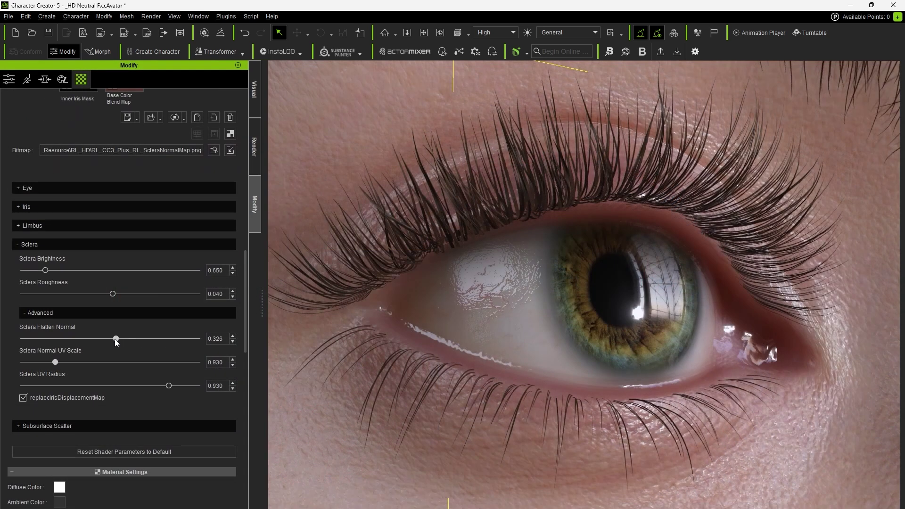
{"action": "mouse_move", "coordinate": [116, 340]}
{"action": "left_mouse_down"}
{"action": "mouse_move", "coordinate": [91, 341]}
{"action": "mouse_move", "coordinate": [161, 340]}
{"action": "mouse_move", "coordinate": [120, 339]}
{"action": "left_mouse_up"}
{"action": "mouse_move", "coordinate": [46, 270]}
{"action": "left_mouse_down"}
{"action": "mouse_move", "coordinate": [28, 270]}
{"action": "mouse_move", "coordinate": [102, 272]}
{"action": "mouse_move", "coordinate": [55, 273]}
{"action": "left_mouse_up"}
{"action": "mouse_move", "coordinate": [112, 294]}
{"action": "left_mouse_down"}
{"action": "mouse_move", "coordinate": [143, 296]}
{"action": "mouse_move", "coordinate": [97, 299]}
{"action": "mouse_move", "coordinate": [115, 298]}
{"action": "left_mouse_up"}
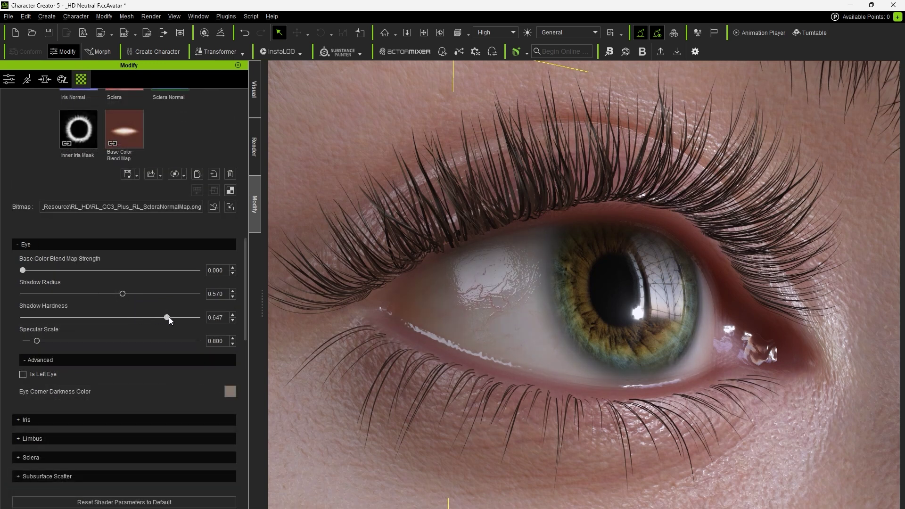
Reduce Shadow Radius to about 0.25 and try a new Eye Corner Darkness Color.
{"action": "left_click_drag", "start_coordinate": [118, 294], "coordinate": [68, 297]}
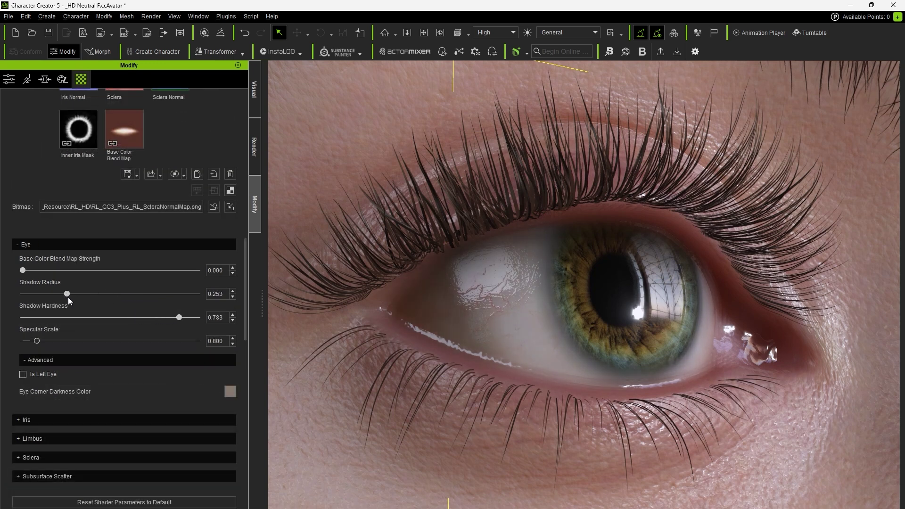
{"action": "left_click", "coordinate": [232, 392]}
{"action": "left_click_drag", "start_coordinate": [358, 186], "coordinate": [52, 186]}
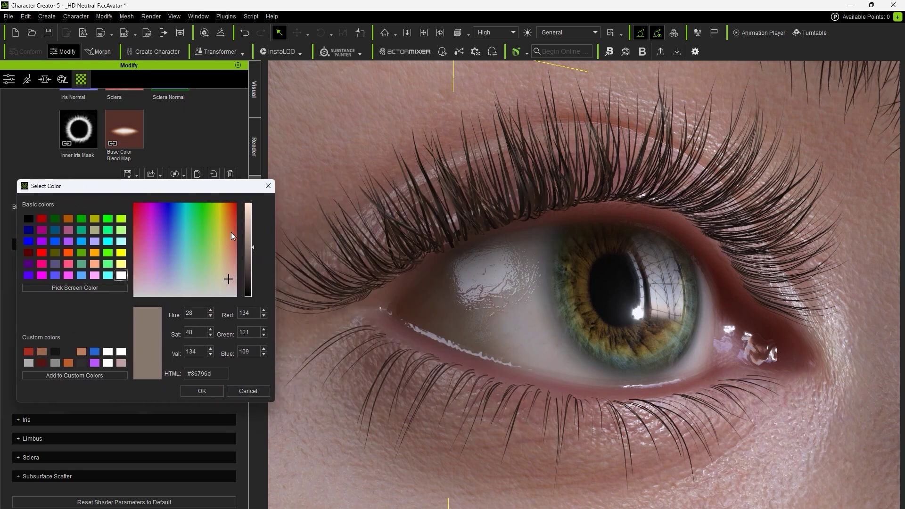
{"action": "left_click_drag", "start_coordinate": [233, 232], "coordinate": [151, 233]}
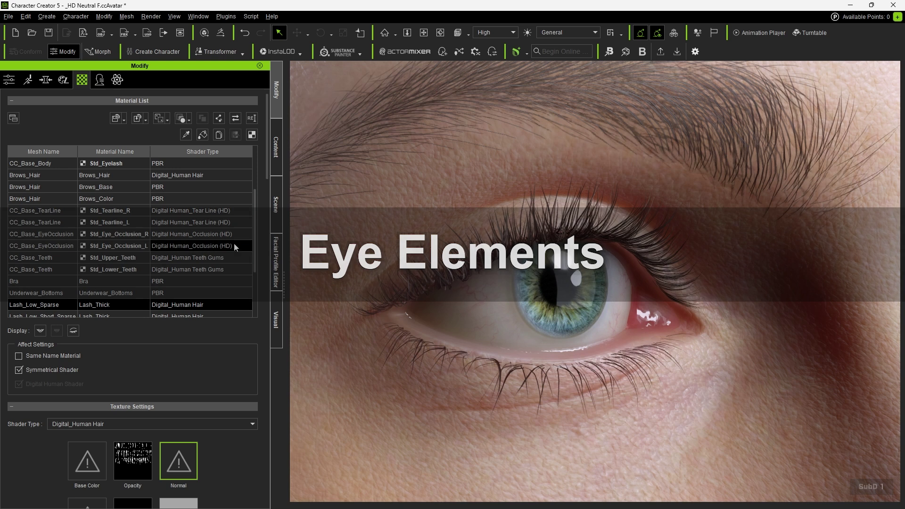
Select the tear line and eye occlusion materials together and raise Blur Strength.
{"action": "left_click", "coordinate": [134, 214]}
{"action": "left_click", "coordinate": [135, 246], "text": "shift"}
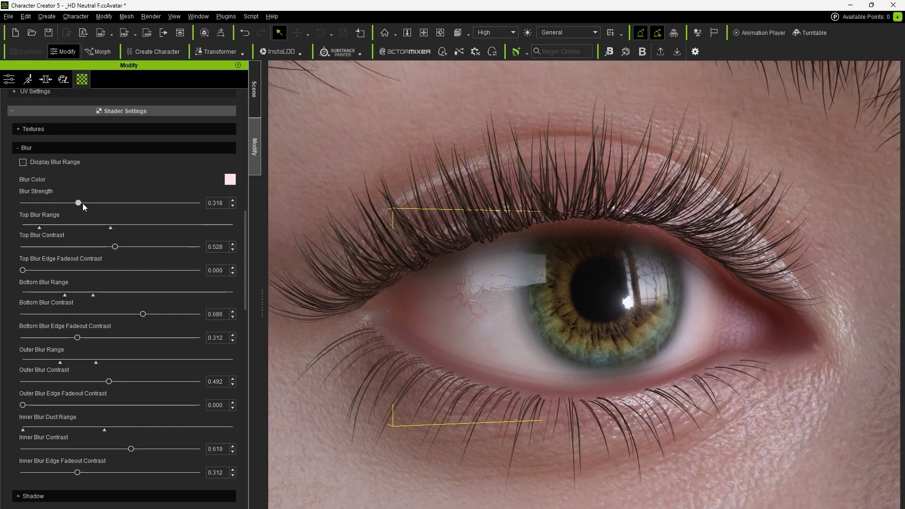
{"action": "left_click_drag", "start_coordinate": [83, 203], "coordinate": [204, 213]}
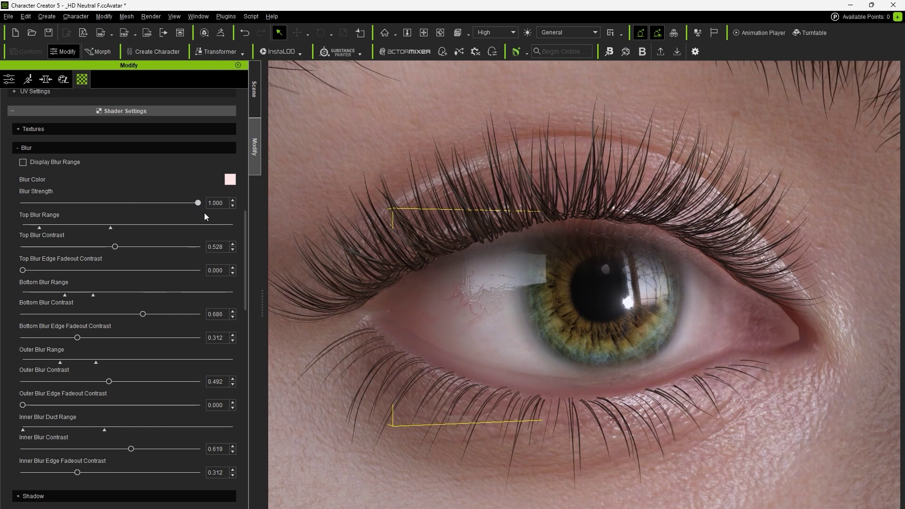
Set the Blur Color to pale pink and bring Blur Strength down to 0.223.
{"action": "left_click", "coordinate": [230, 181]}
{"action": "left_click_drag", "start_coordinate": [462, 185], "coordinate": [171, 158]}
{"action": "left_click_drag", "start_coordinate": [244, 206], "coordinate": [159, 208]}
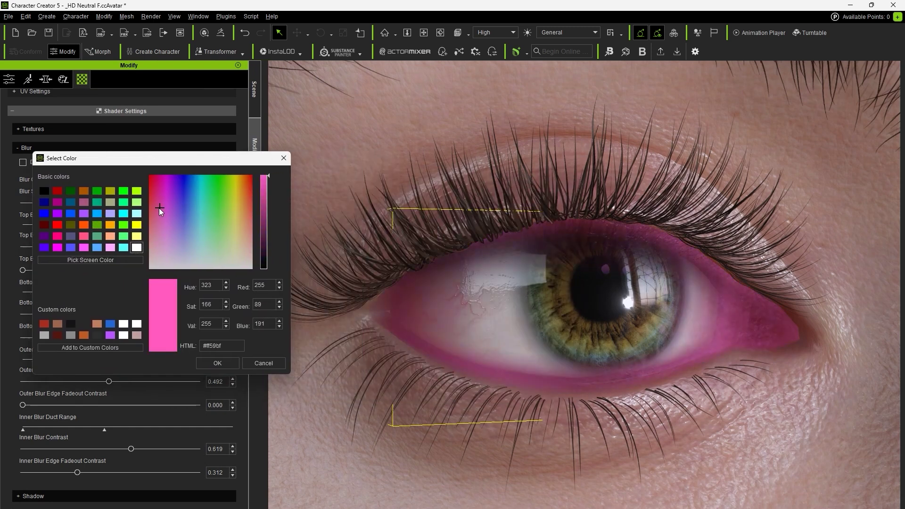
{"action": "left_click", "coordinate": [249, 242]}
{"action": "left_click", "coordinate": [218, 363]}
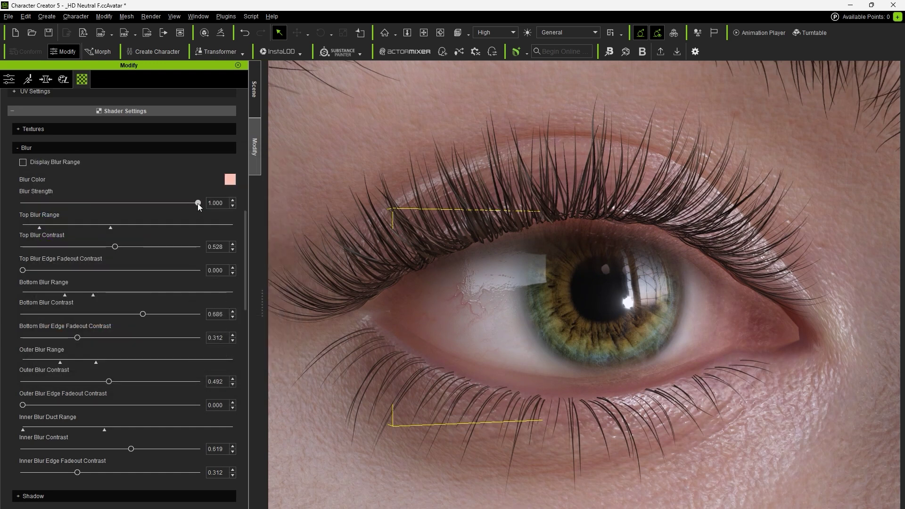
{"action": "left_click_drag", "start_coordinate": [197, 203], "coordinate": [61, 215]}
Adjust the top blur range, checking the red preview, and set Top Blur Contrast 0.454.
{"action": "left_click", "coordinate": [67, 161]}
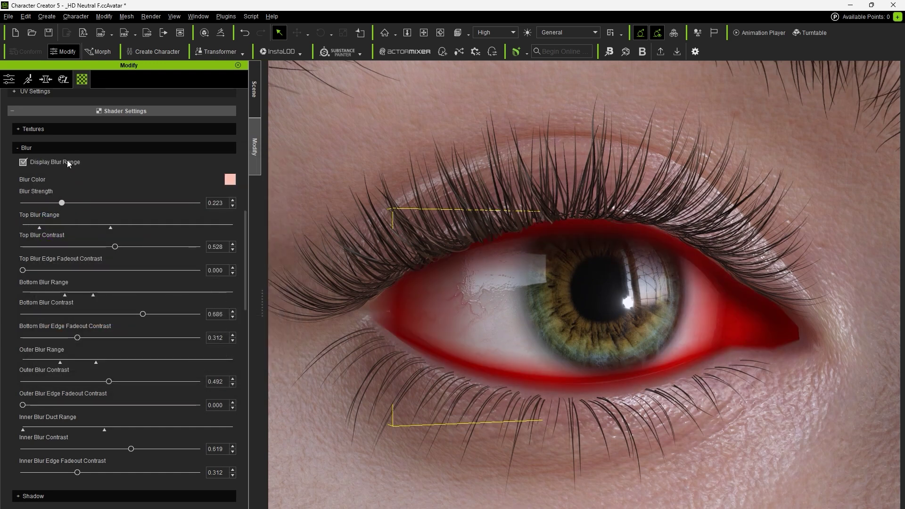
{"action": "left_click_drag", "start_coordinate": [111, 228], "coordinate": [211, 250]}
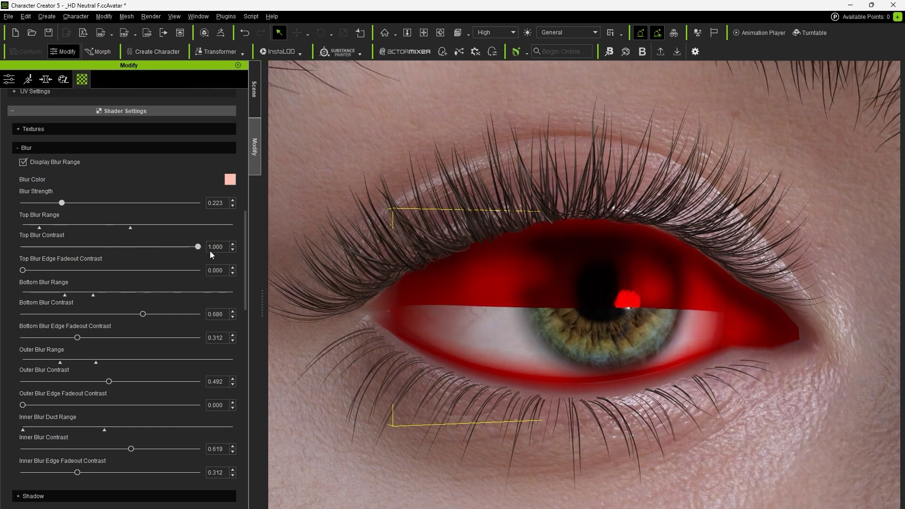
{"action": "left_click_drag", "start_coordinate": [131, 229], "coordinate": [104, 231]}
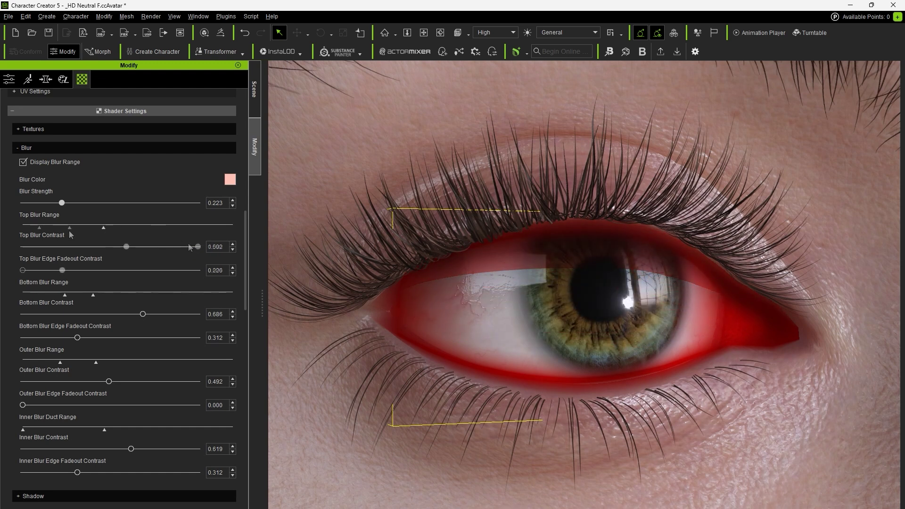
{"action": "left_click", "coordinate": [58, 162]}
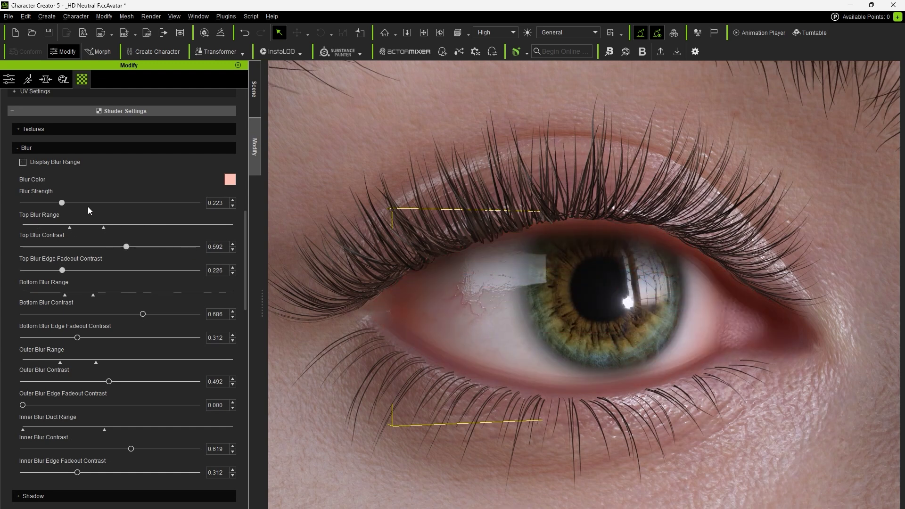
{"action": "left_click_drag", "start_coordinate": [113, 229], "coordinate": [175, 228]}
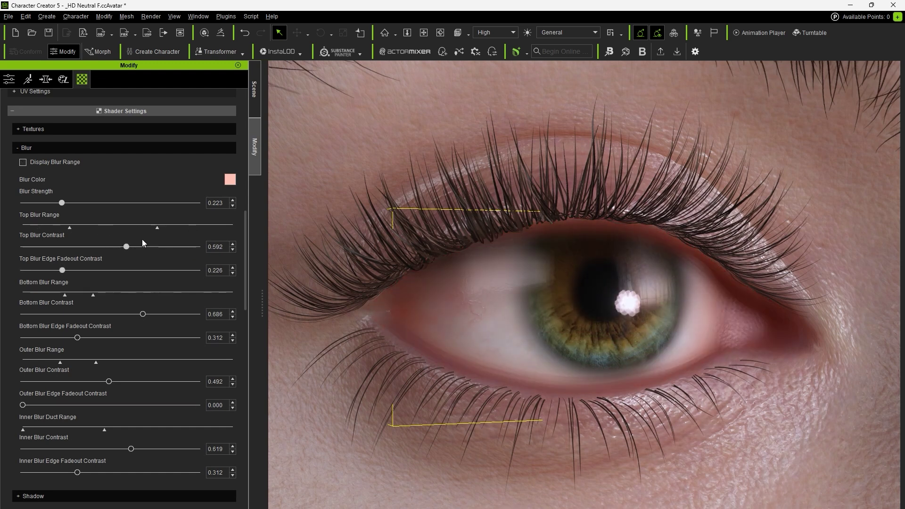
{"action": "left_click_drag", "start_coordinate": [126, 247], "coordinate": [205, 248]}
{"action": "left_click_drag", "start_coordinate": [157, 229], "coordinate": [127, 234]}
{"action": "left_click_drag", "start_coordinate": [198, 247], "coordinate": [102, 247]}
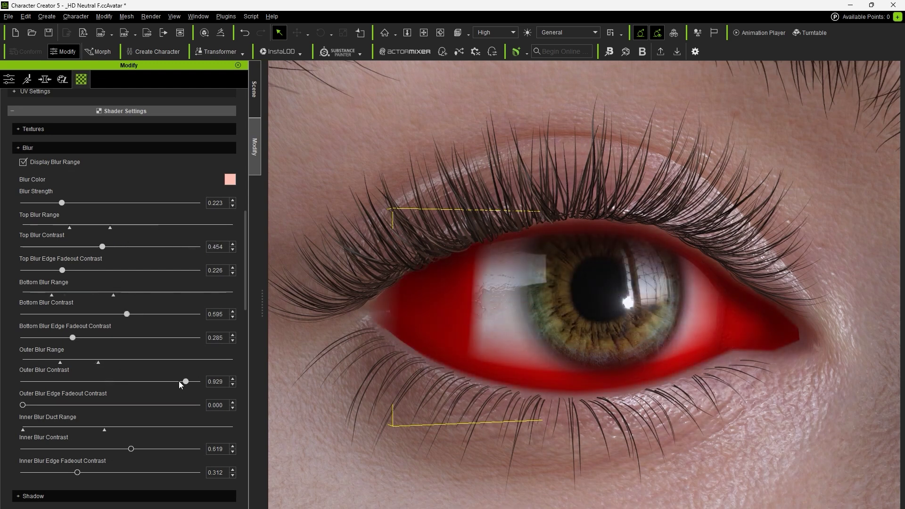
Set Bottom Blur Contrast 0.595, outer fadeout 0, a wider outer range, Outer Blur Contrast 0.649.
{"action": "left_click_drag", "start_coordinate": [179, 381], "coordinate": [136, 382]}
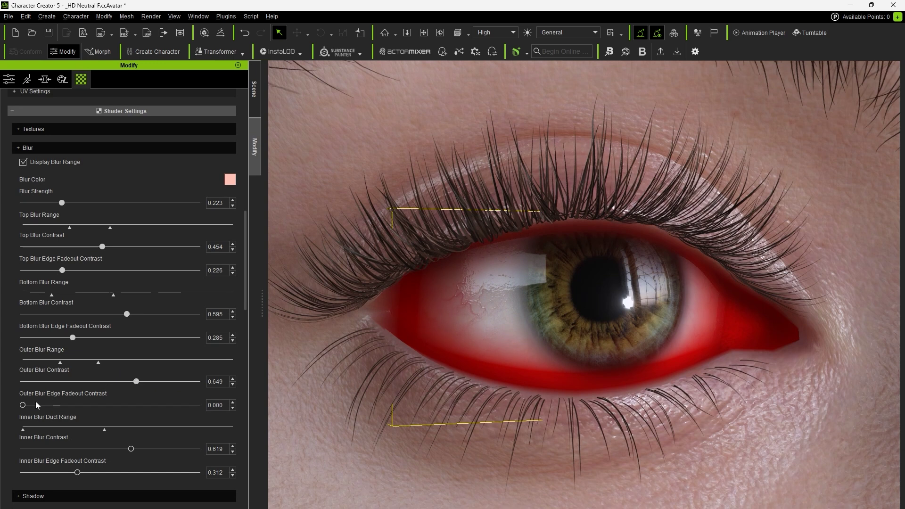
{"action": "left_click_drag", "start_coordinate": [37, 404], "coordinate": [214, 409]}
{"action": "left_click_drag", "start_coordinate": [64, 363], "coordinate": [54, 364]}
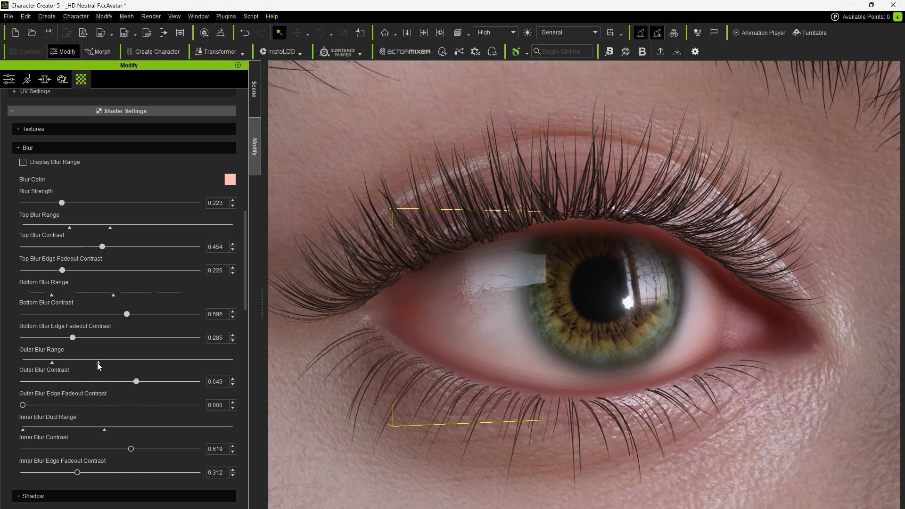
{"action": "left_click_drag", "start_coordinate": [98, 362], "coordinate": [186, 364]}
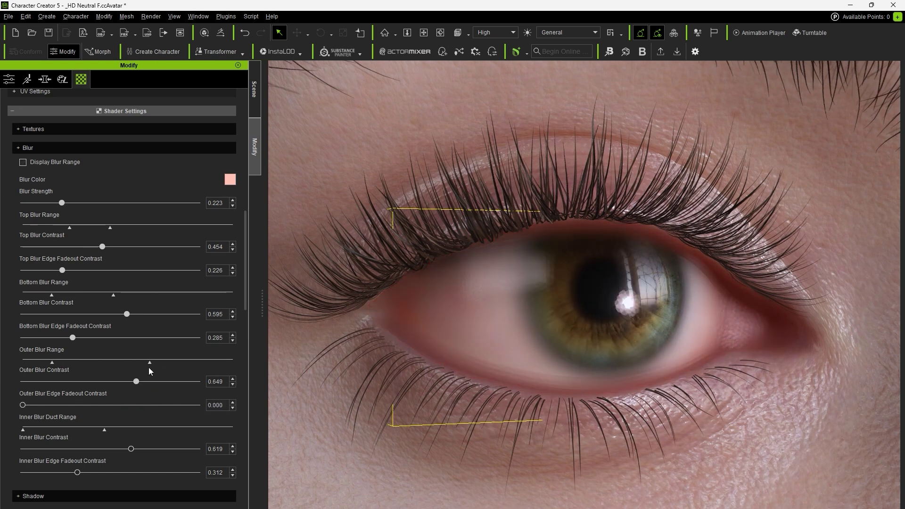
{"action": "left_click_drag", "start_coordinate": [136, 382], "coordinate": [198, 381]}
Narrow the outer blur range and tune tear line Detail Tiling, Micro Normal Scale and Roughness.
{"action": "left_click_drag", "start_coordinate": [183, 362], "coordinate": [95, 362]}
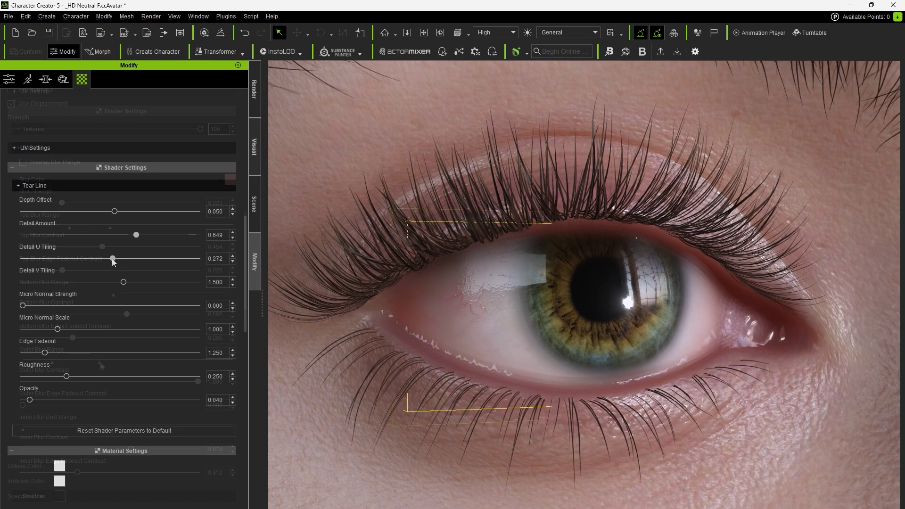
{"action": "mouse_move", "coordinate": [112, 259]}
{"action": "left_mouse_down"}
{"action": "mouse_move", "coordinate": [55, 260]}
{"action": "mouse_move", "coordinate": [140, 258]}
{"action": "mouse_move", "coordinate": [125, 259]}
{"action": "left_mouse_up"}
{"action": "left_click_drag", "start_coordinate": [23, 305], "coordinate": [107, 305]}
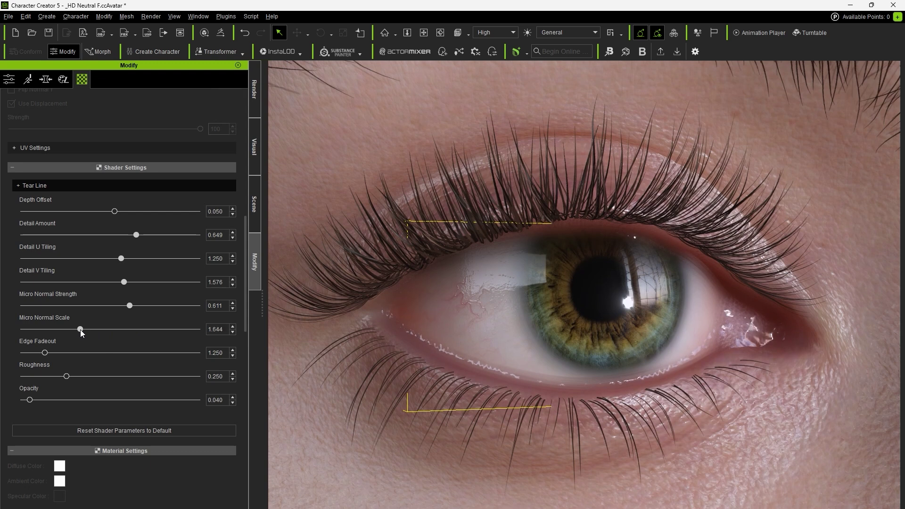
{"action": "left_click_drag", "start_coordinate": [46, 334], "coordinate": [135, 336]}
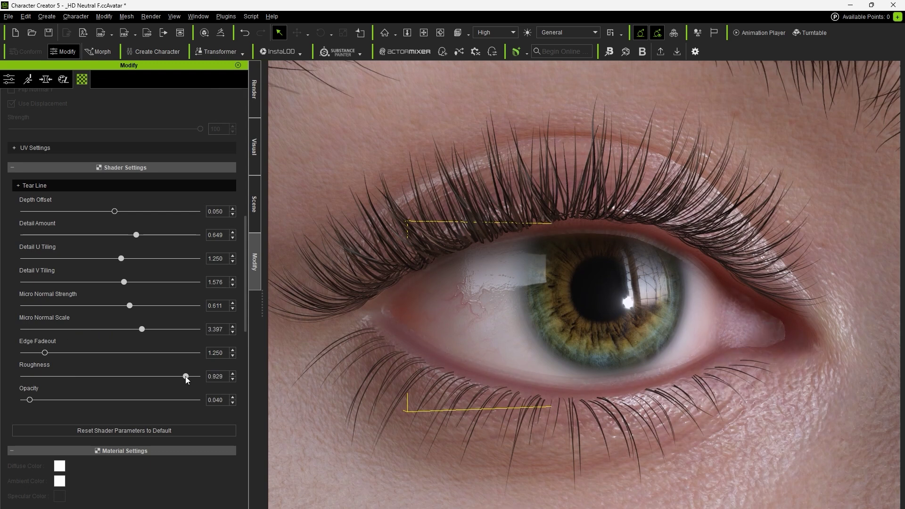
{"action": "mouse_move", "coordinate": [187, 380]}
{"action": "left_mouse_down"}
{"action": "mouse_move", "coordinate": [208, 377]}
{"action": "mouse_move", "coordinate": [127, 387]}
{"action": "left_mouse_up"}
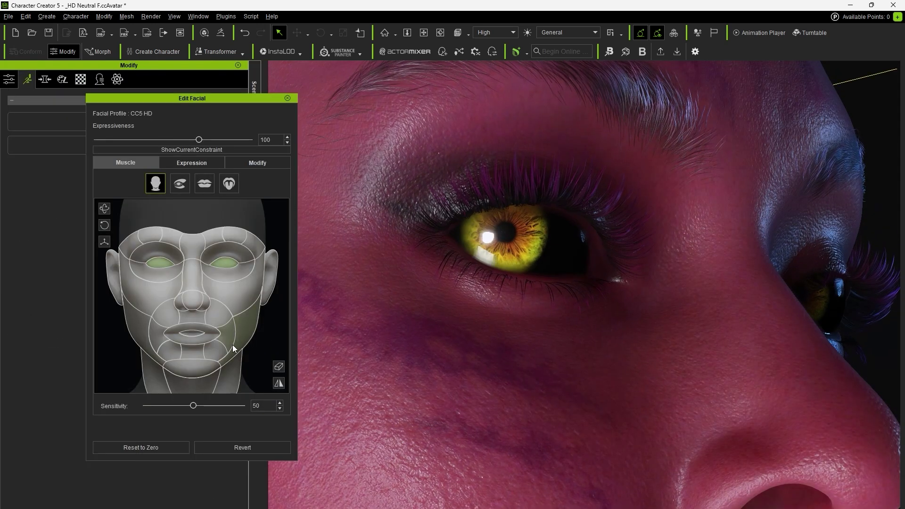
Push the lower-eyelid muscle upward so the eyes squeeze nearly shut.
{"action": "left_click_drag", "start_coordinate": [234, 349], "coordinate": [244, 316]}
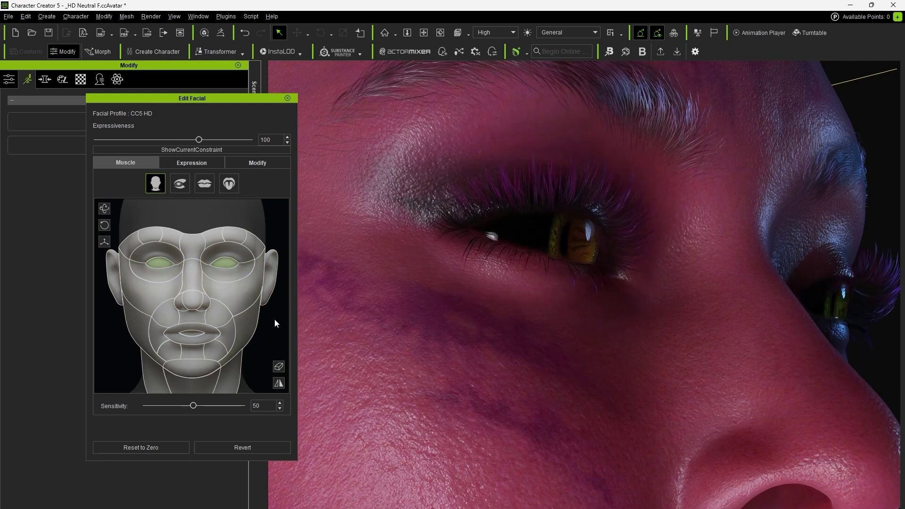